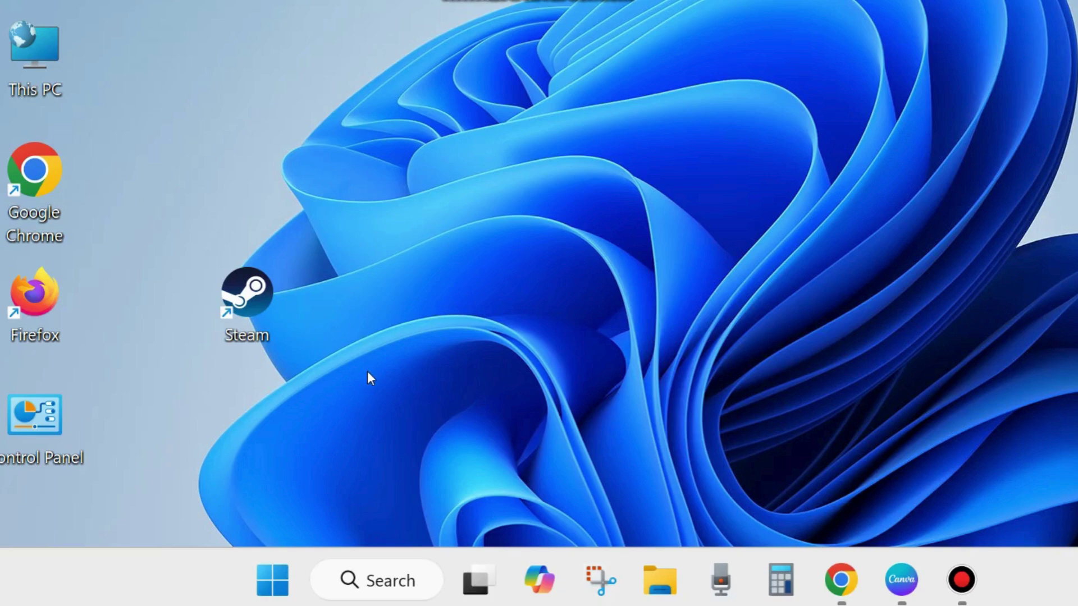
# Right-click the Start button to show the Win+X power-user menu.
pyautogui.rightClick(266, 584)
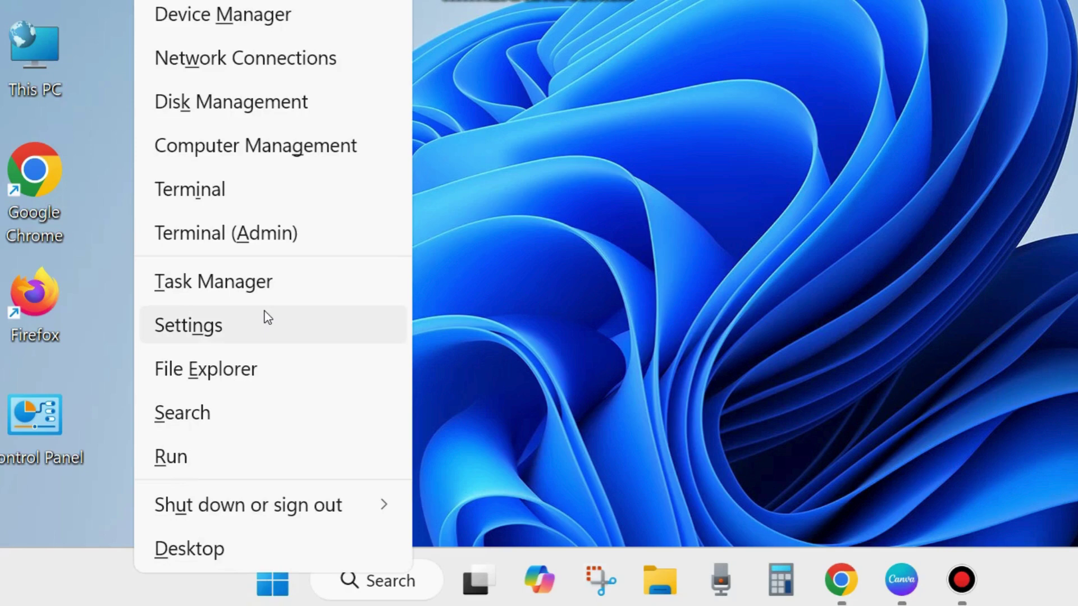
# Launch Device Manager and expand Network adapters to list the Realtek RTL8852AE WiFi adapter.
pyautogui.click(218, 16)
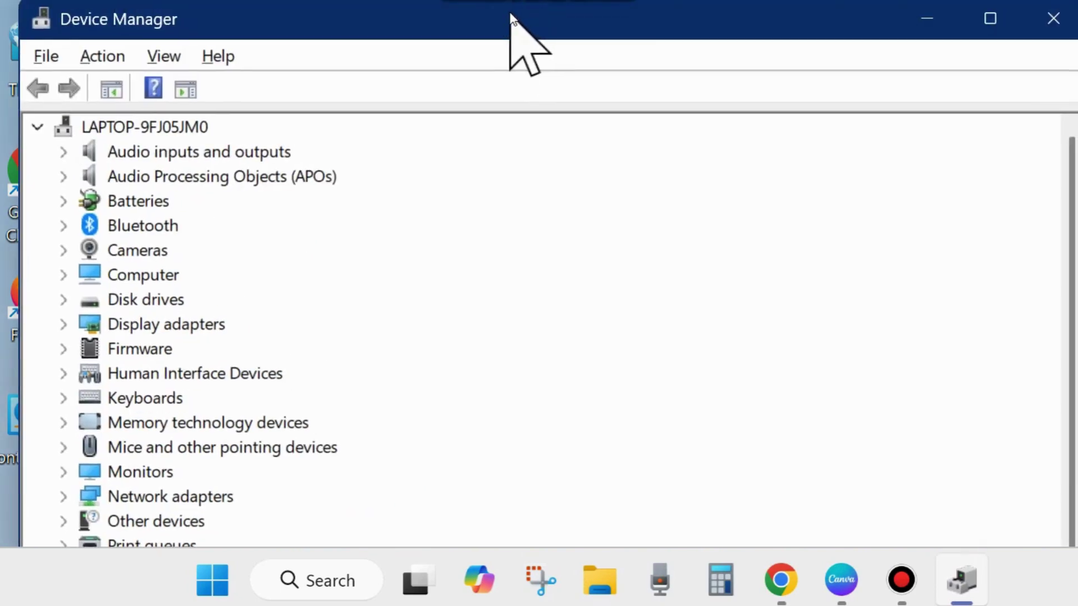
pyautogui.moveTo(512, 16); pyautogui.dragTo(494, 17)
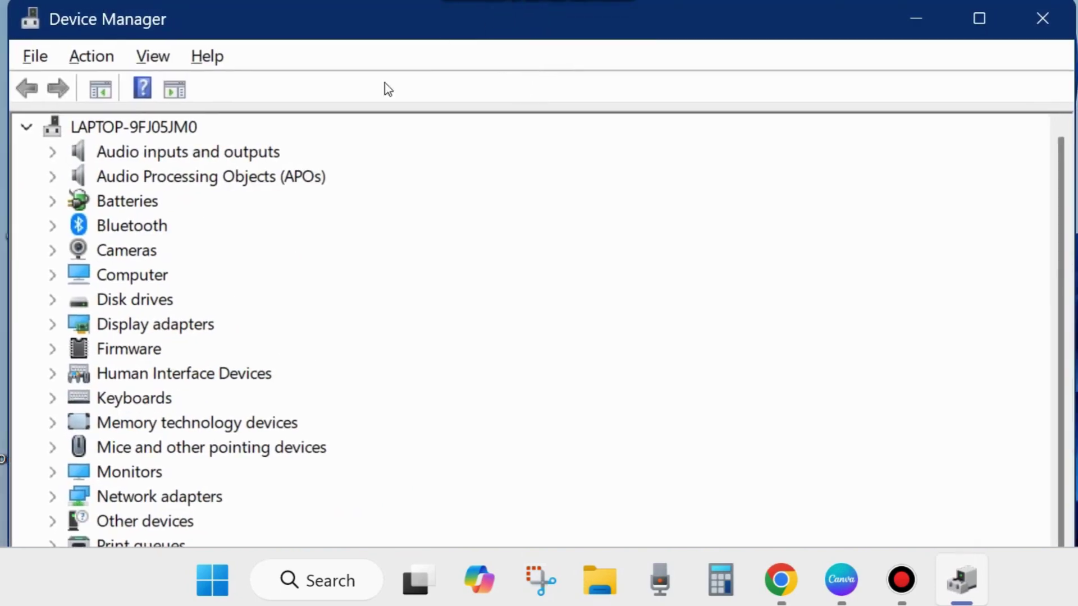
pyautogui.scroll(-1, 166, 447)
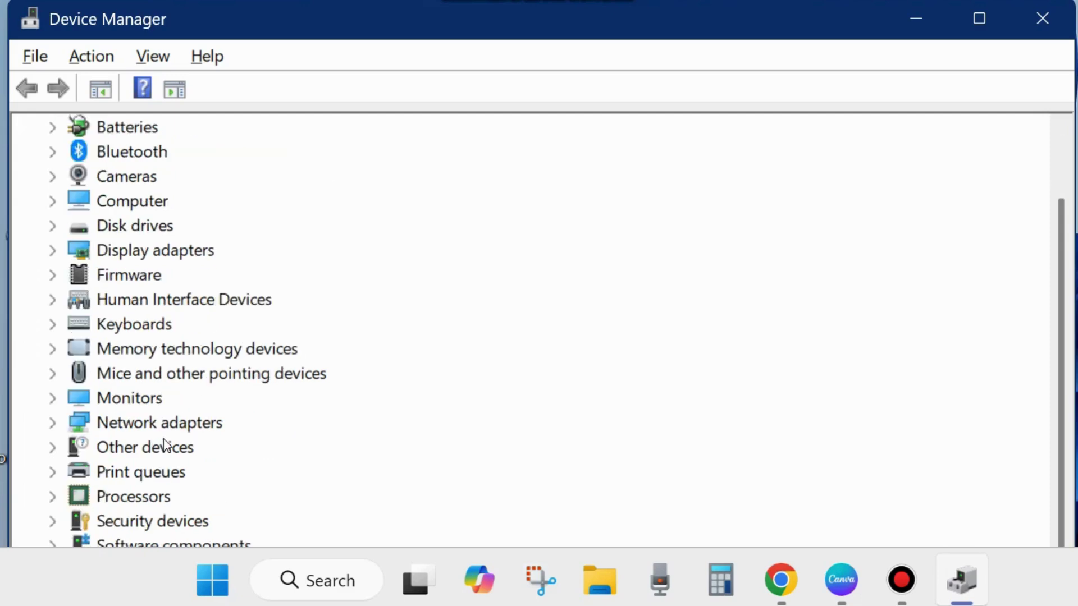
pyautogui.click(53, 424)
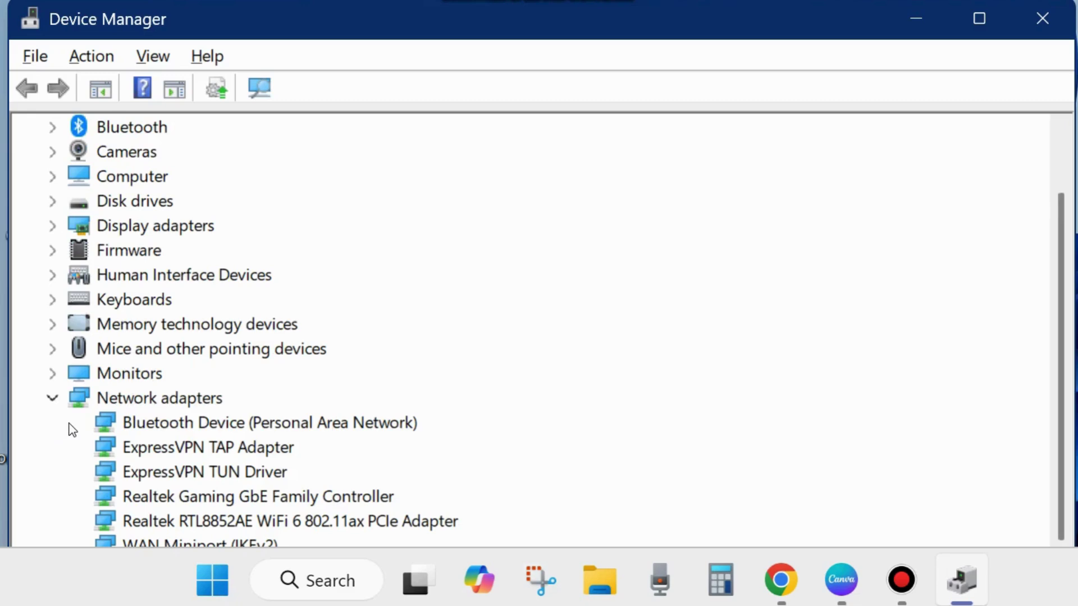
pyautogui.scroll(-2, 240, 449)
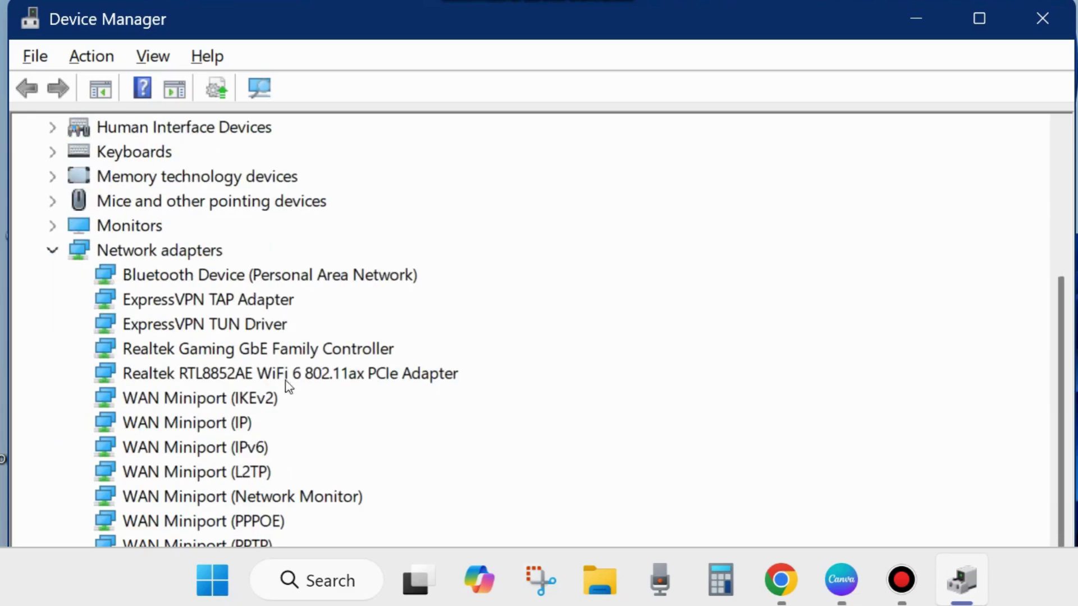
# Search automatically for a Realtek RTL8852AE driver, confirm it's up to date, then close Device Manager.
pyautogui.rightClick(197, 382)
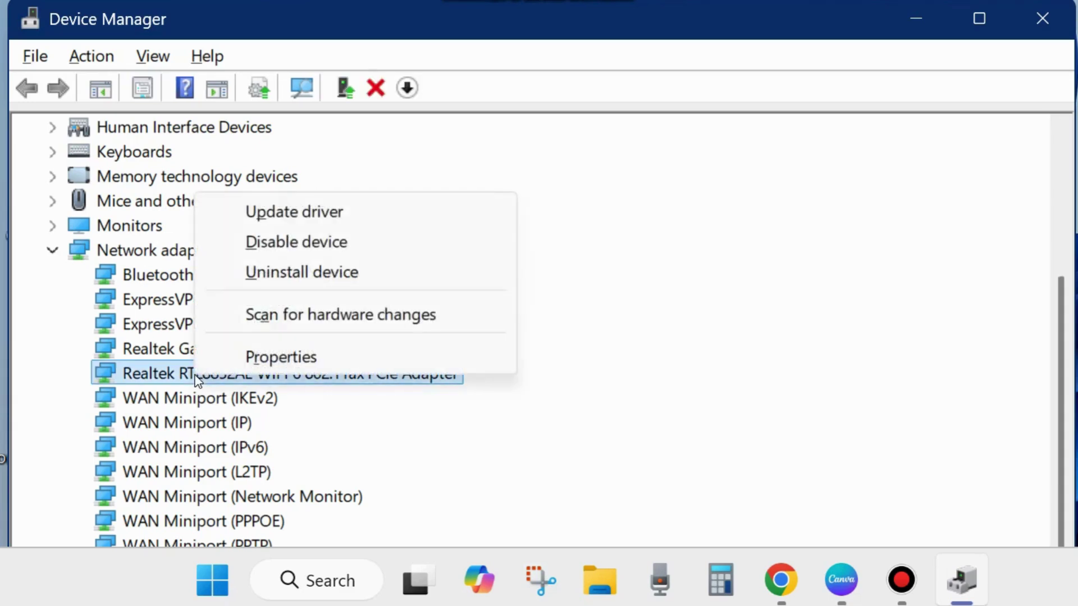
pyautogui.click(275, 214)
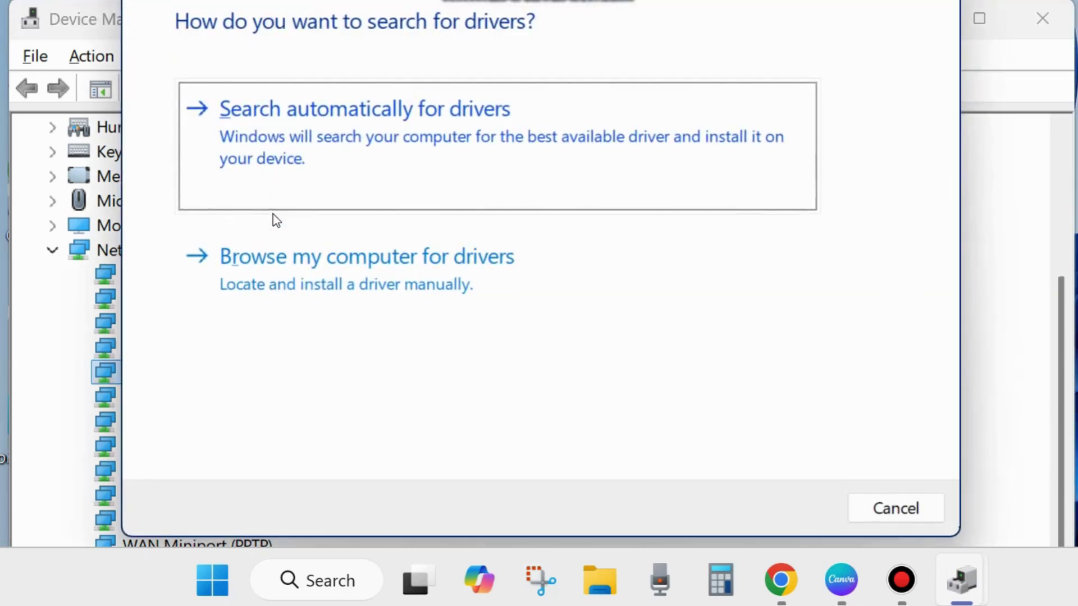
pyautogui.moveTo(547, 2)
pyautogui.mouseDown()
pyautogui.moveTo(547, 22)
pyautogui.moveTo(546, 8)
pyautogui.mouseUp()
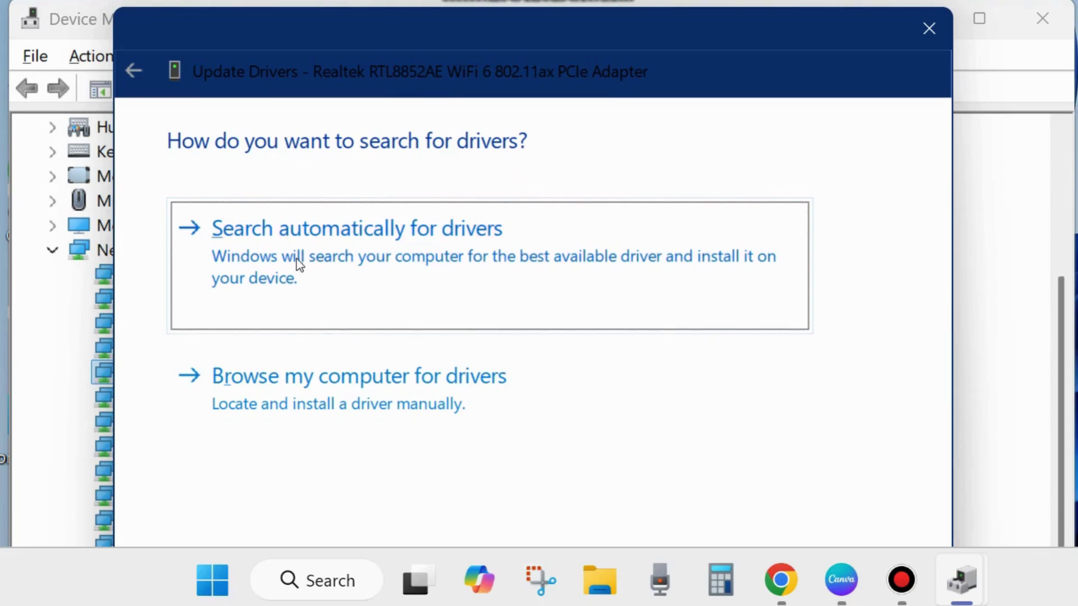
pyautogui.click(368, 259)
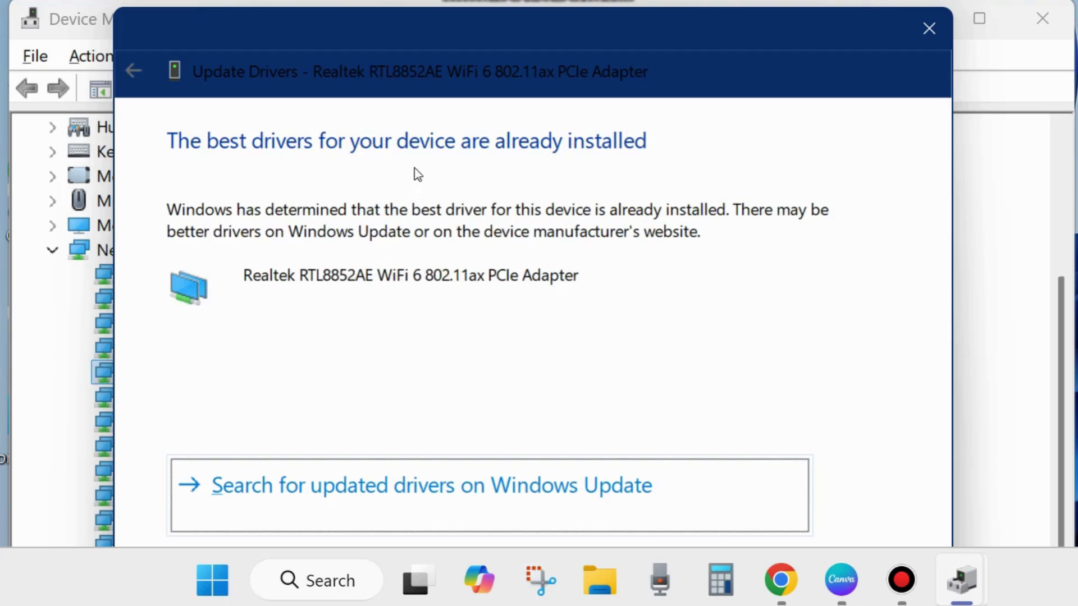
pyautogui.click(927, 28)
pyautogui.click(1041, 21)
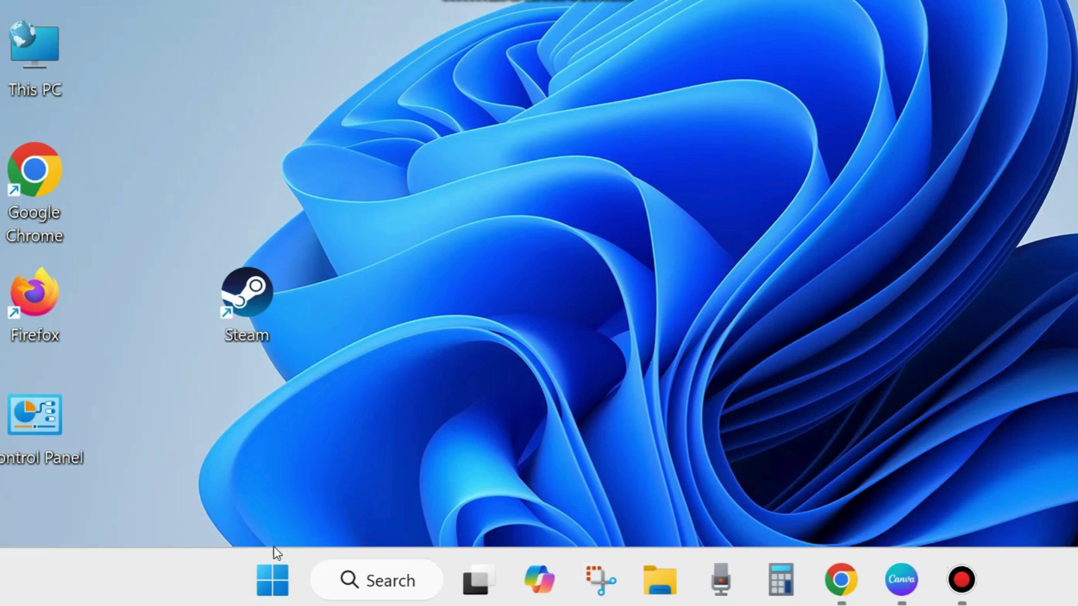
# Open Run from the Win+X menu and launch services.msc.
pyautogui.rightClick(271, 590)
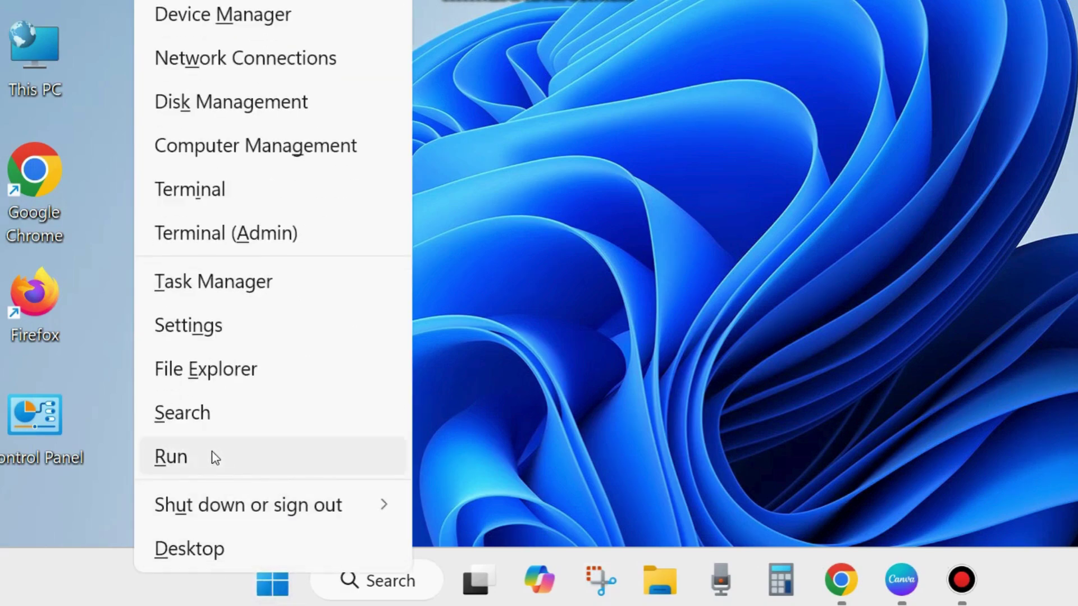
pyautogui.click(167, 458)
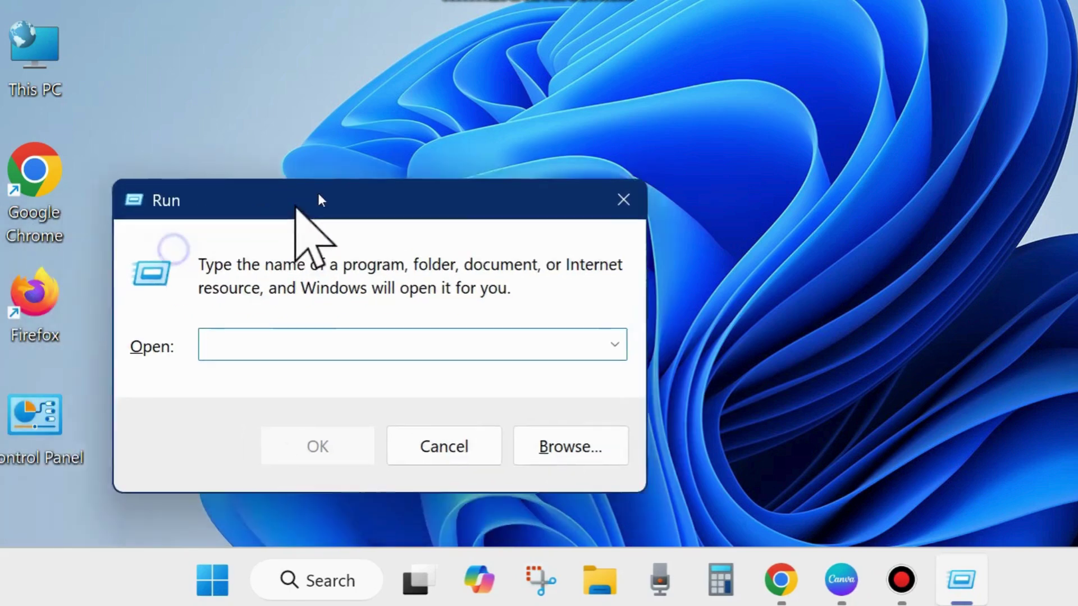
pyautogui.moveTo(319, 197); pyautogui.dragTo(430, 121)
pyautogui.write('ser')
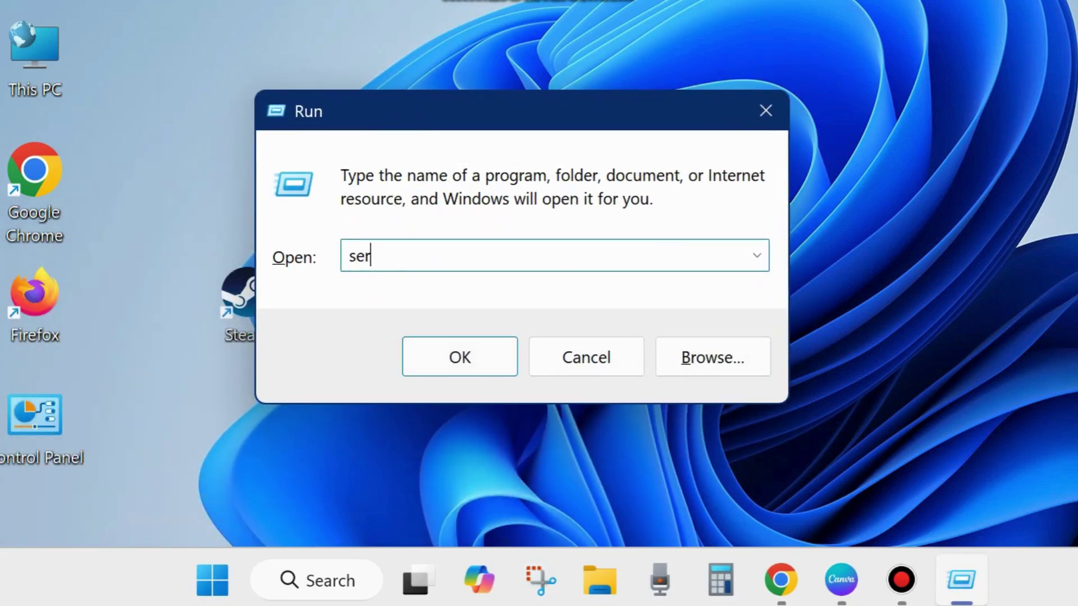
pyautogui.write('vices.msc')
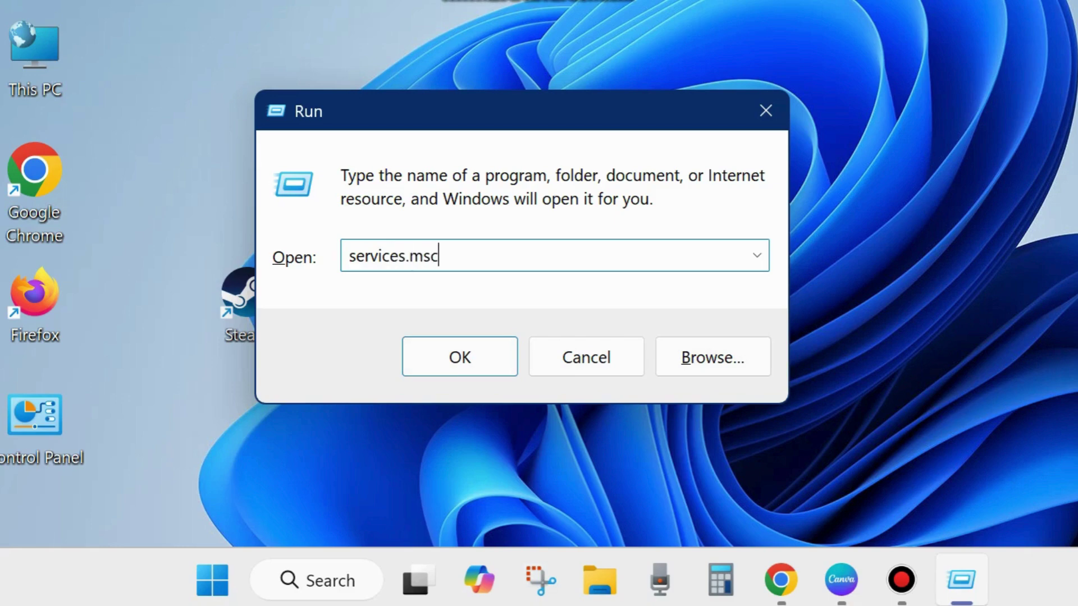
pyautogui.click(459, 358)
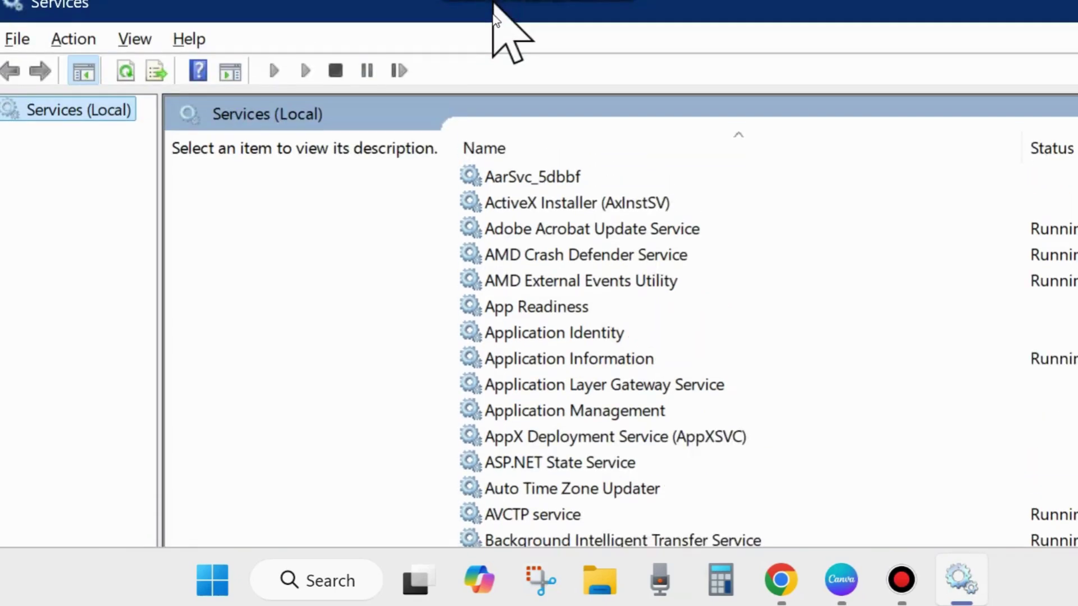
# Scroll the Services list down to DHCP Client and select it to view its description.
pyautogui.moveTo(490, 7); pyautogui.dragTo(503, 34)
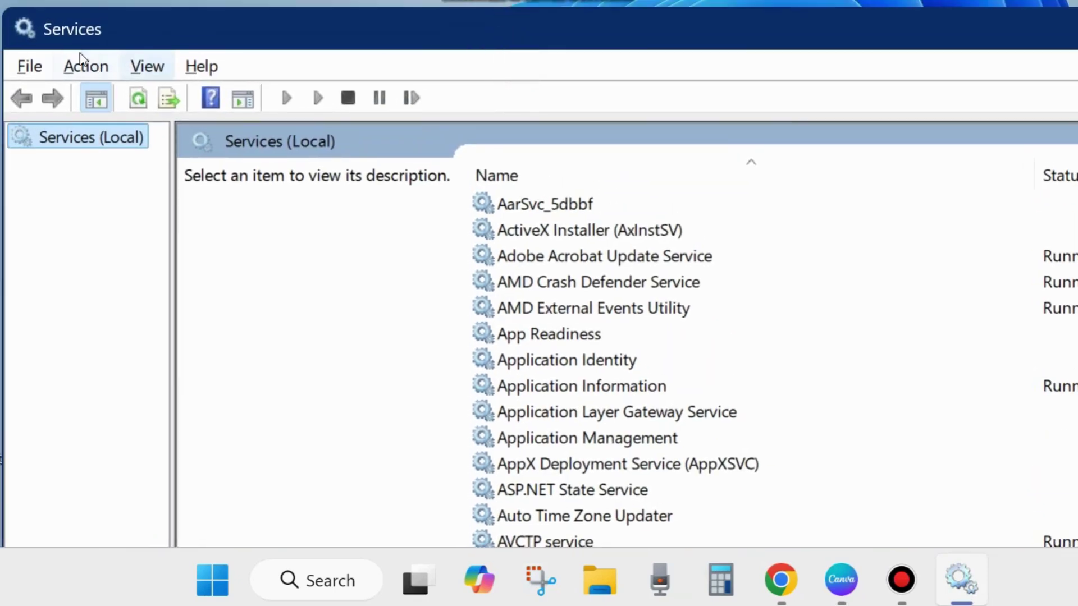
pyautogui.scroll(-4, 610, 427)
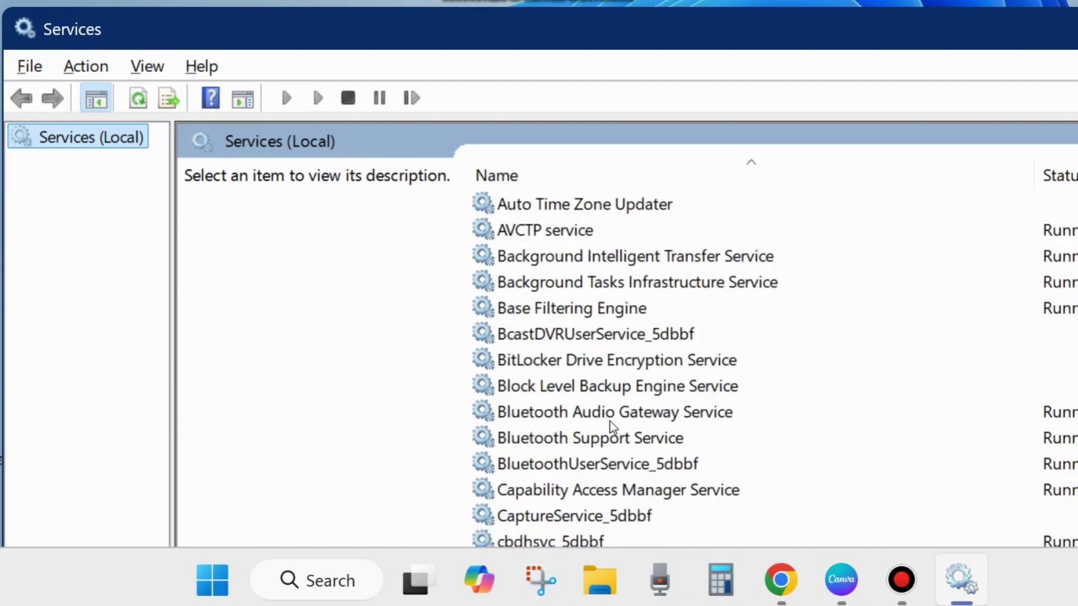
pyautogui.scroll(-10, 612, 426)
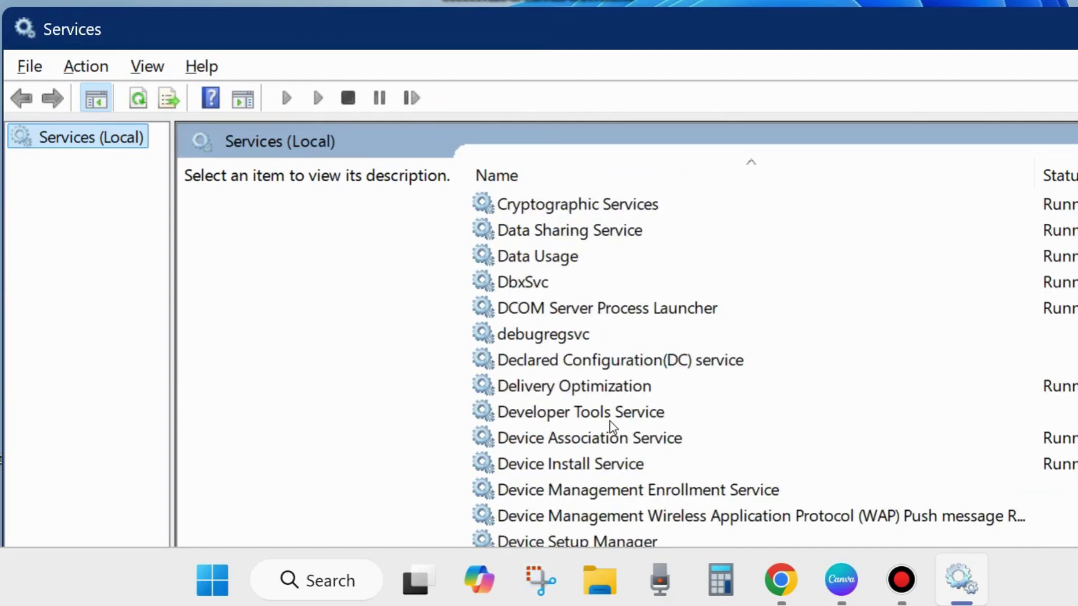
pyautogui.scroll(-2, 612, 426)
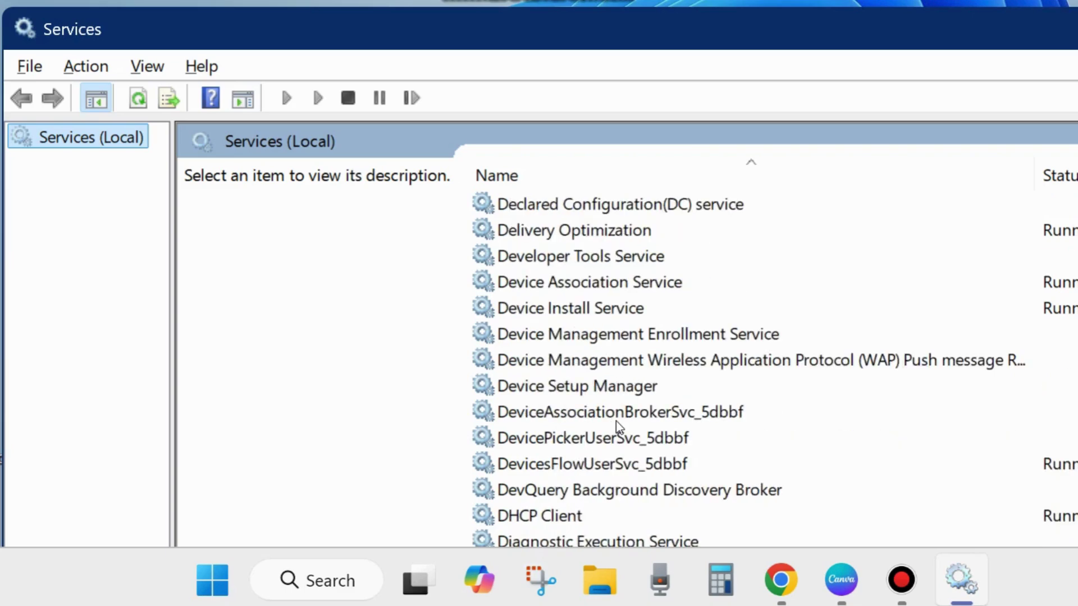
pyautogui.scroll(-2, 618, 429)
pyautogui.click(521, 363)
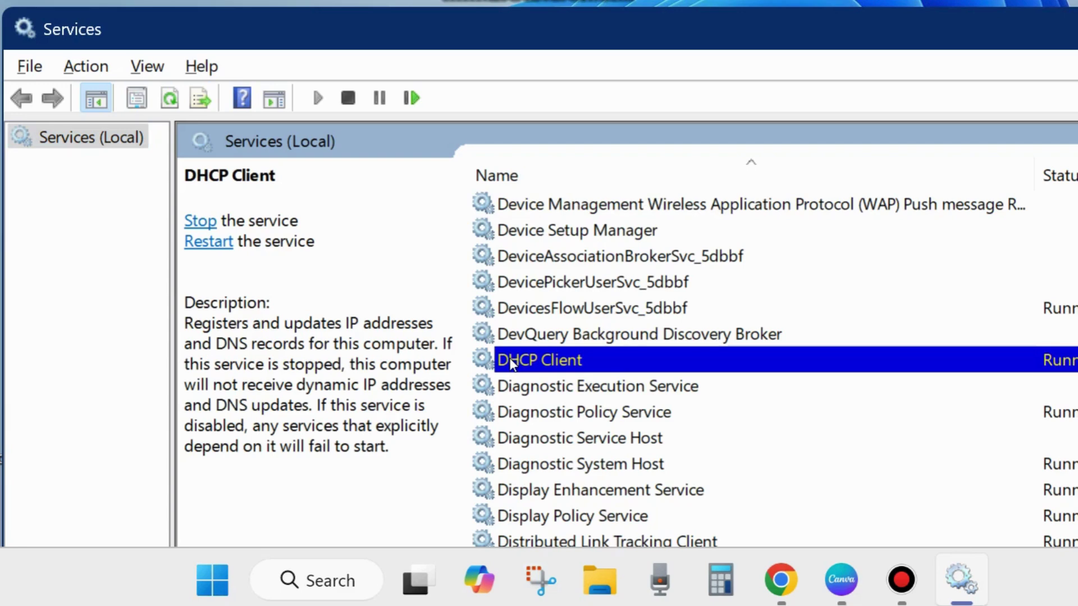
# Verify DHCP Client's properties show Startup type Automatic and status Running, then close Services.
pyautogui.doubleClick(514, 364)
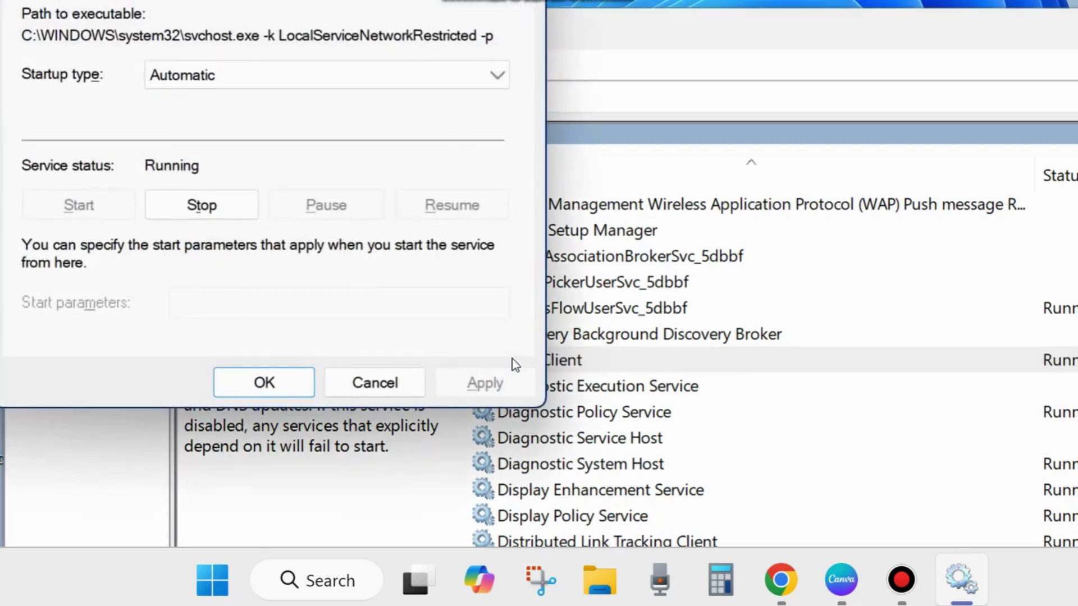
pyautogui.moveTo(247, 1); pyautogui.dragTo(490, 27)
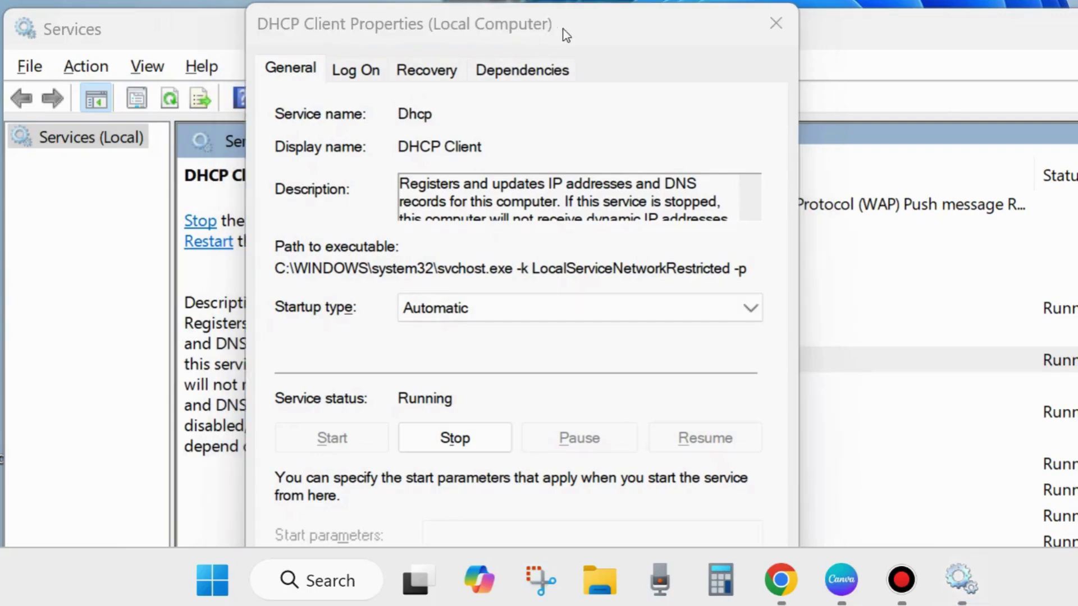
pyautogui.click(608, 24)
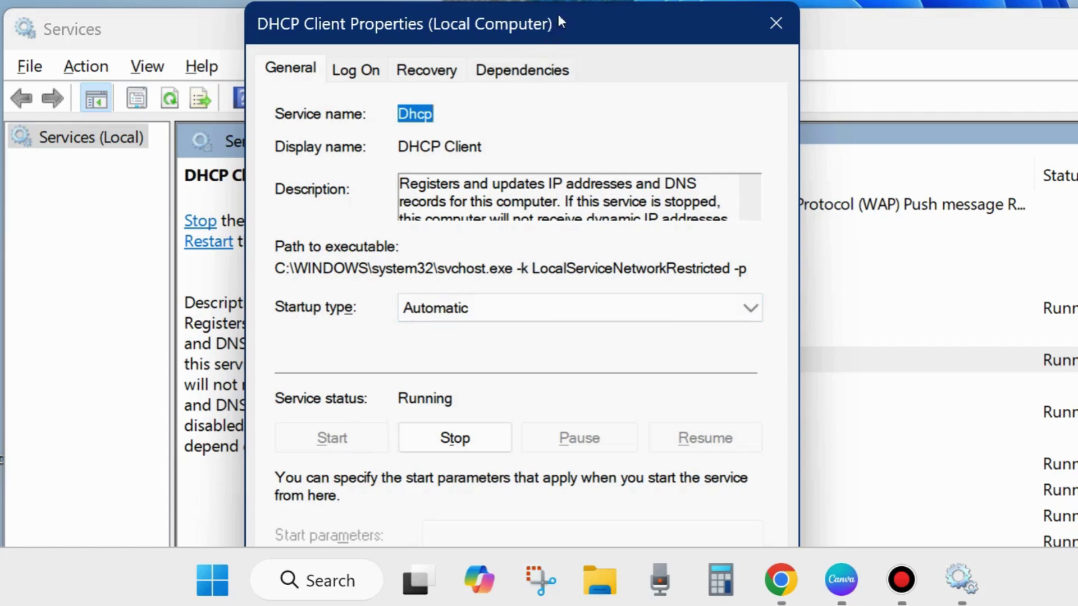
pyautogui.moveTo(558, 15); pyautogui.dragTo(593, 0)
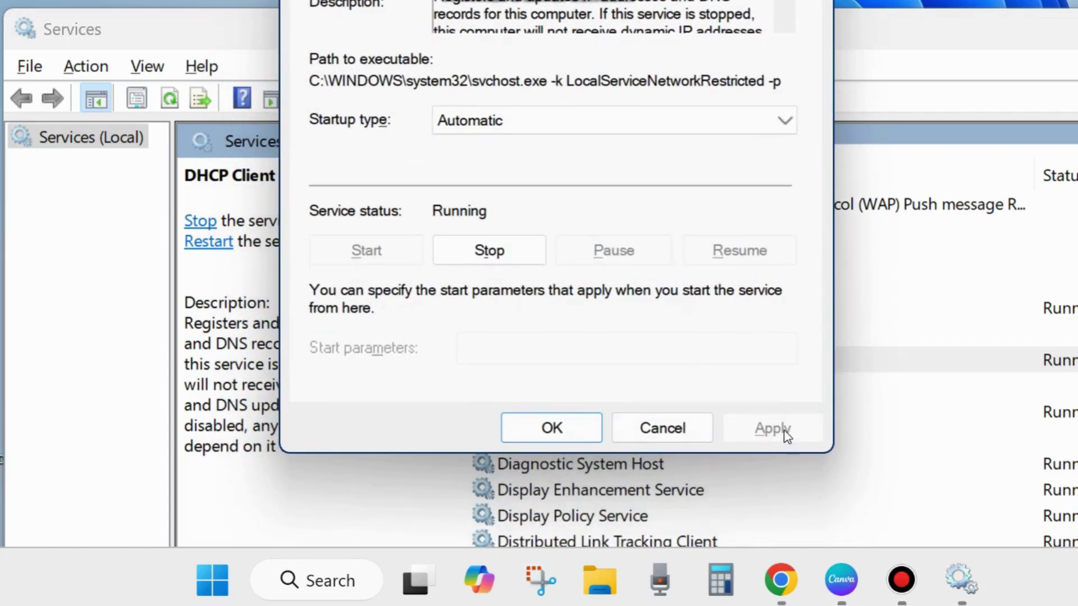
pyautogui.click(551, 430)
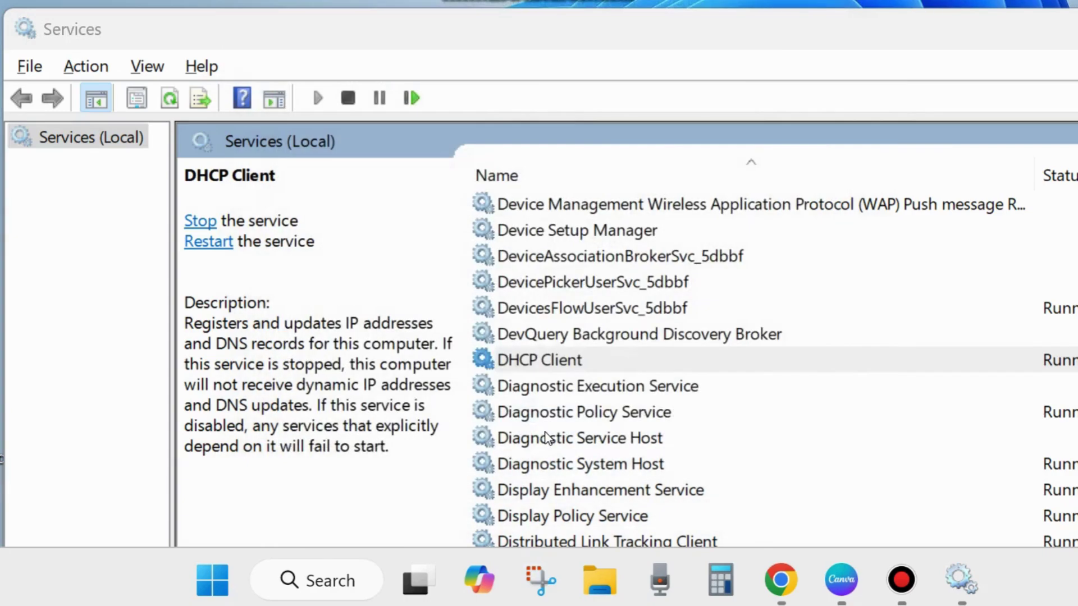
pyautogui.hotkey('alt', 'F4')
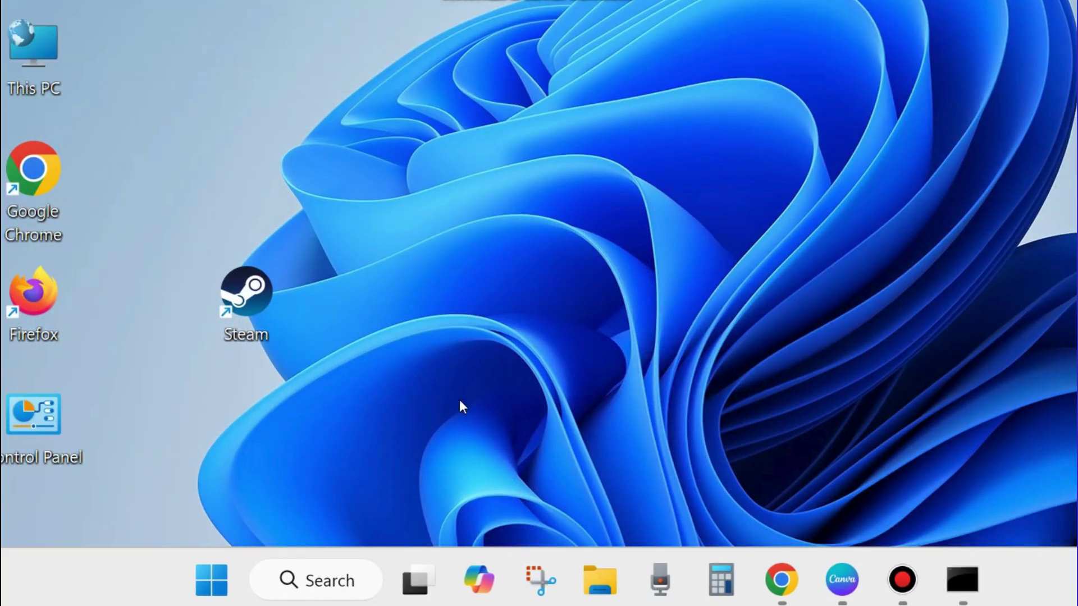
# Search for cmd and launch Command Prompt as administrator.
pyautogui.click(324, 574)
pyautogui.write('cmd')
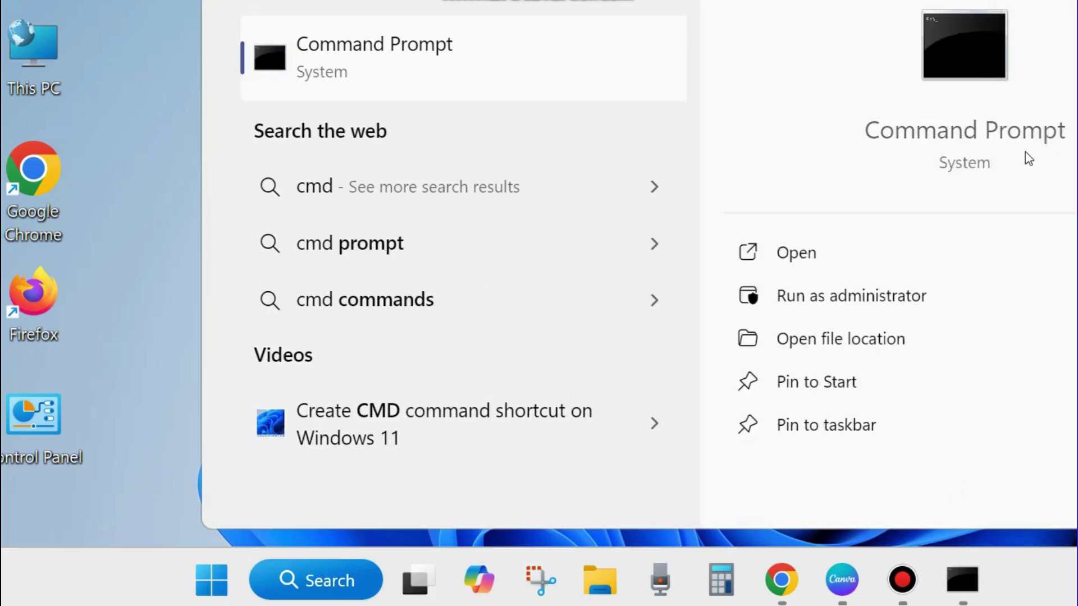
pyautogui.click(882, 304)
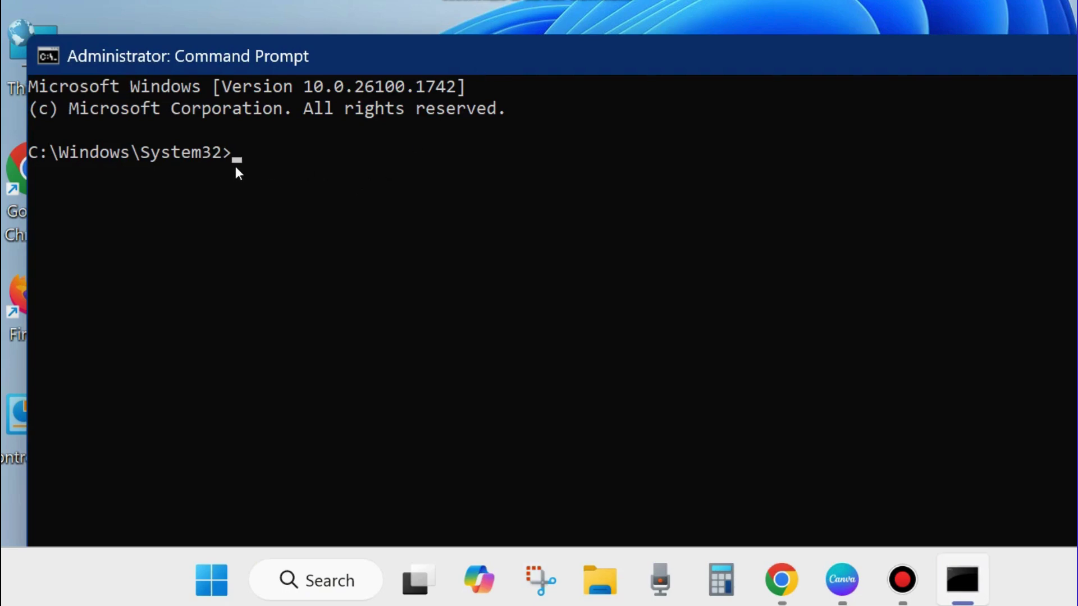
# Paste ipconfig /registerdns at the elevated prompt, then restore the Command Prompt window.
pyautogui.write('ipconfig /registerdns')
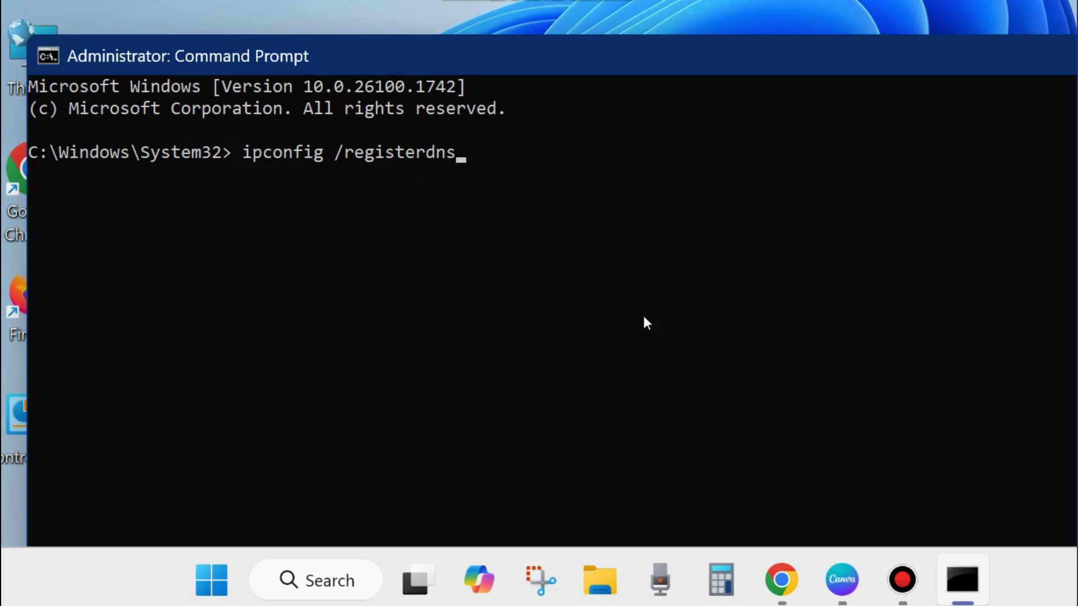
pyautogui.press('super+d')
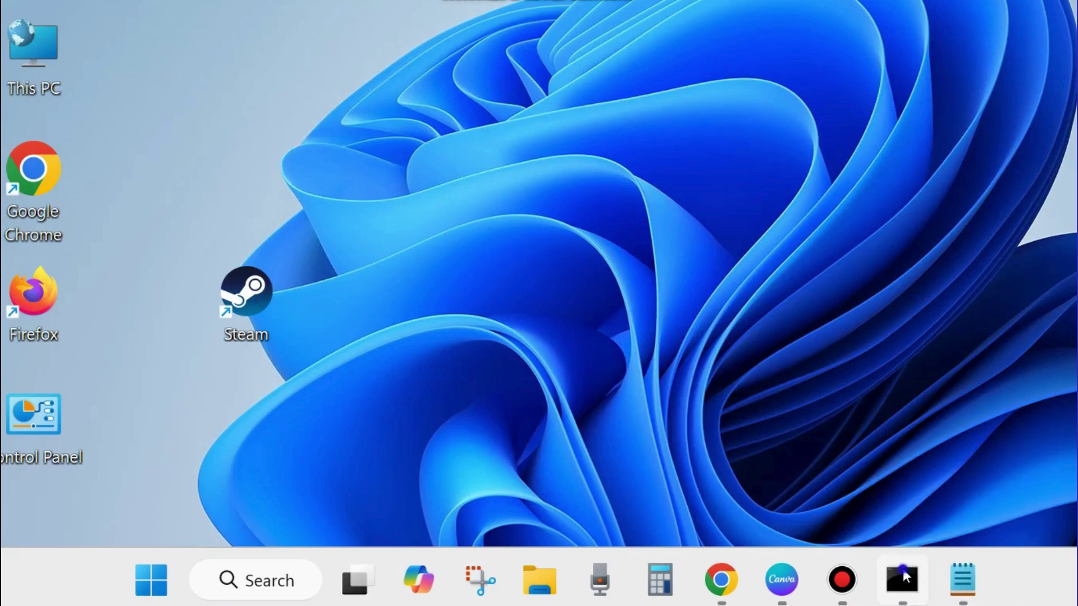
pyautogui.click(902, 578)
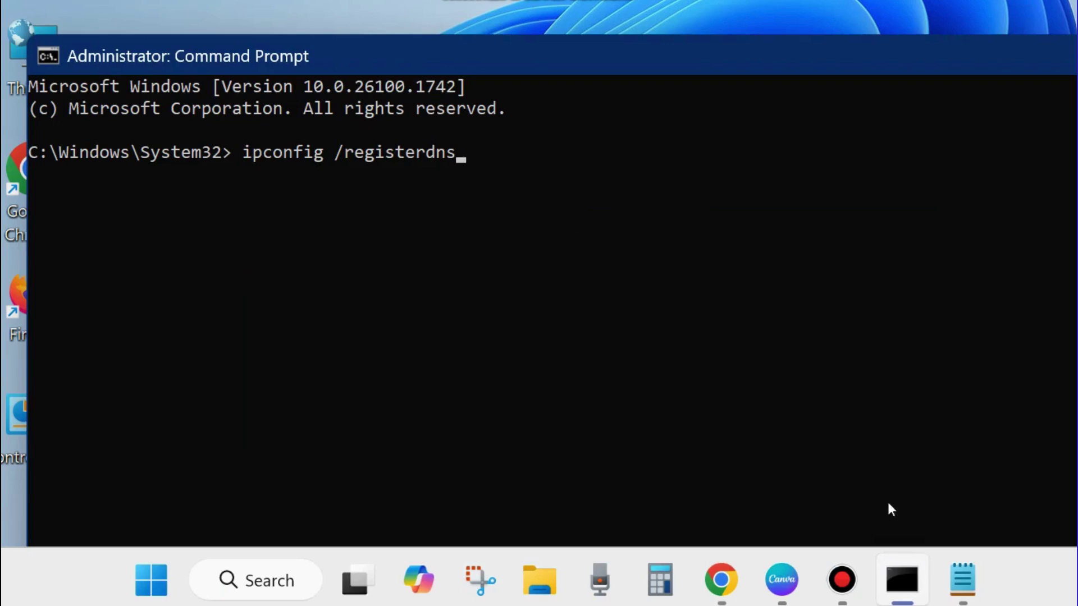
# In the Notepad command list, select the netsh int ip reset, ipconfig /release, /renew and /flushdns lines.
pyautogui.click(961, 587)
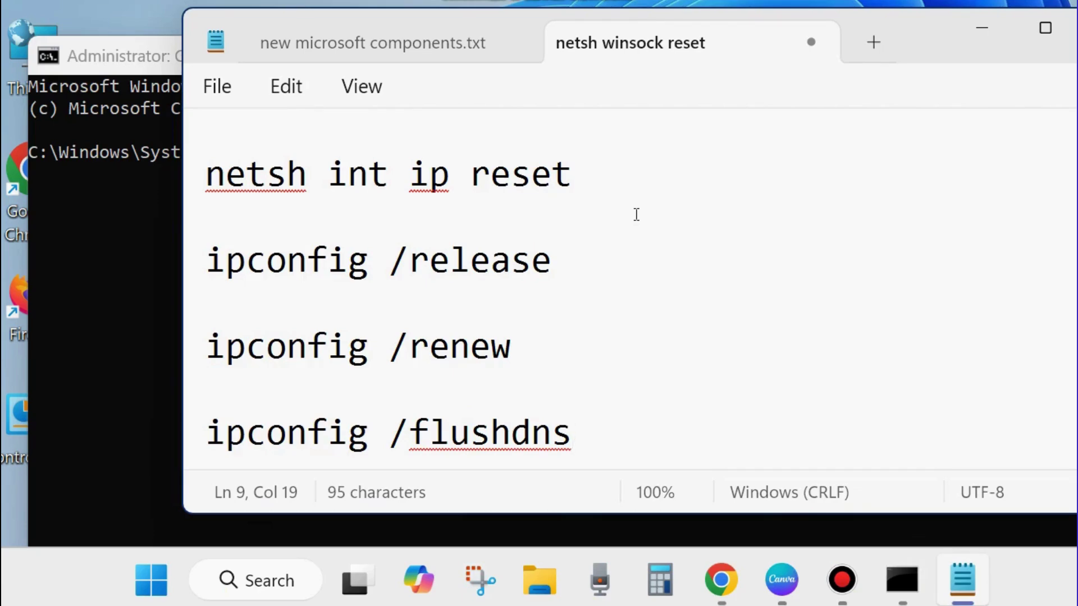
pyautogui.moveTo(208, 175); pyautogui.dragTo(638, 180)
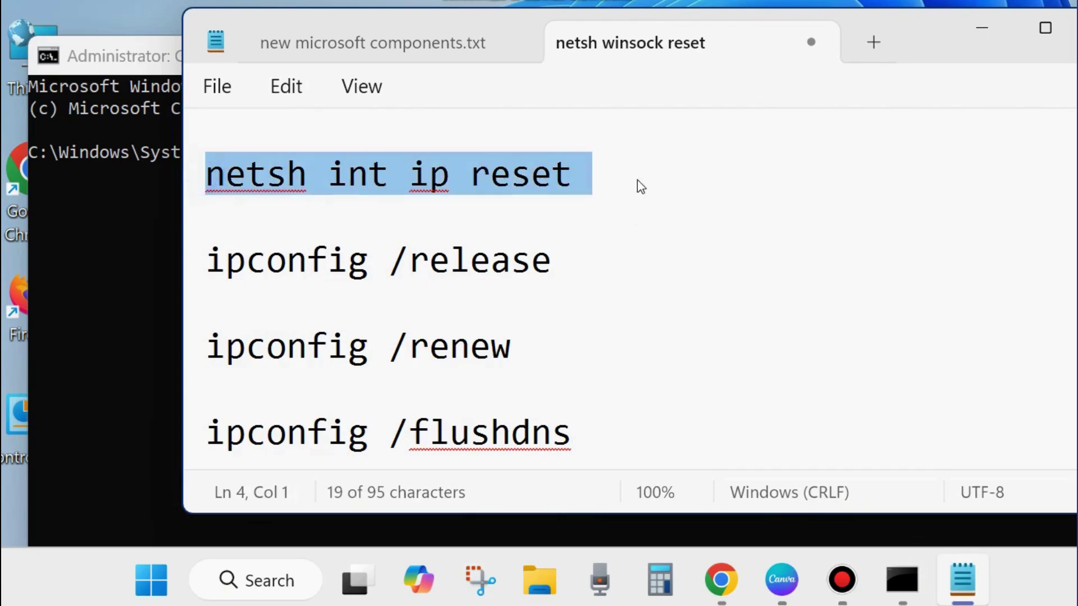
pyautogui.moveTo(209, 263); pyautogui.dragTo(447, 322)
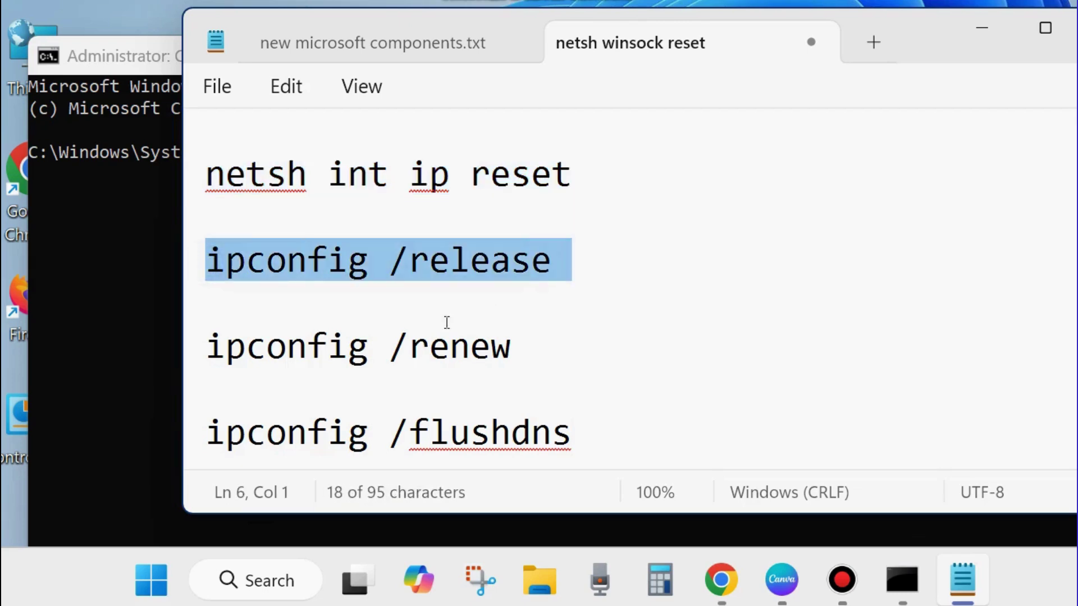
pyautogui.click(197, 362)
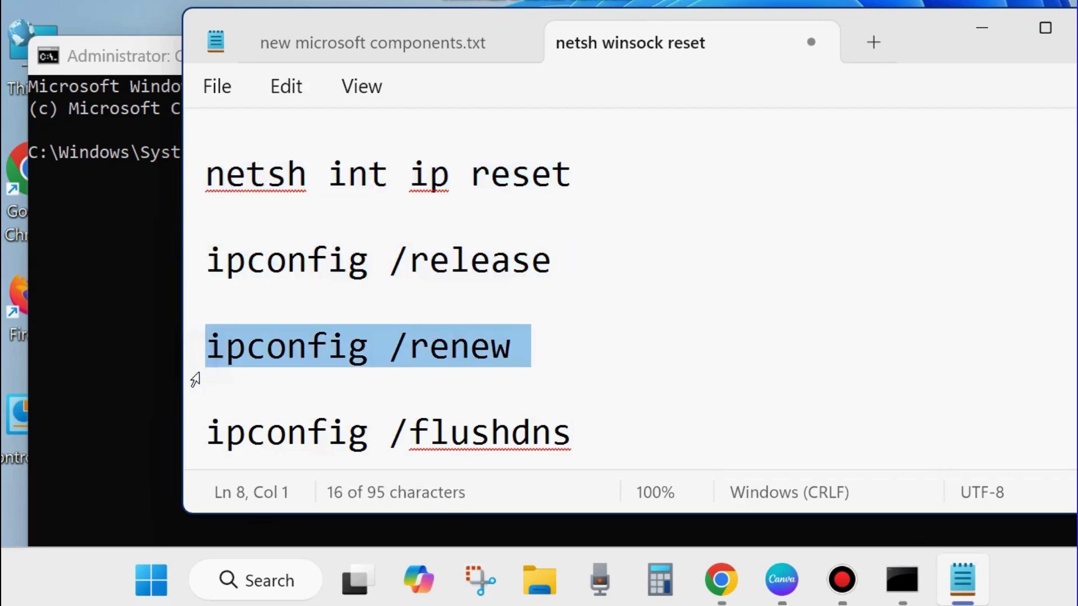
pyautogui.click(196, 427)
# Move Notepad aside and back, then minimize Notepad and Command Prompt to show the desktop.
pyautogui.moveTo(927, 63); pyautogui.dragTo(1010, 239)
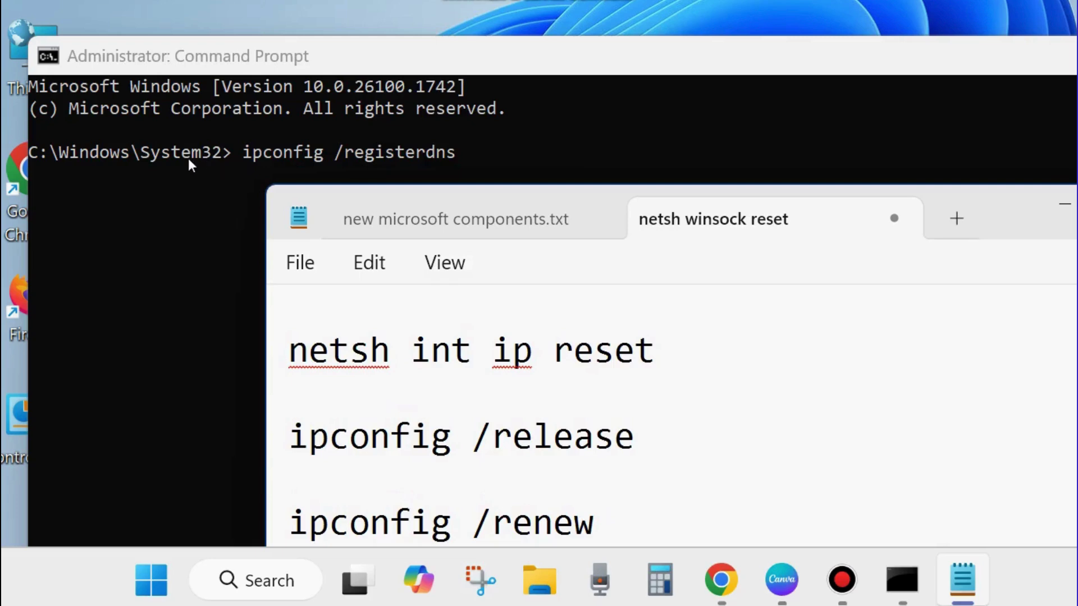
pyautogui.moveTo(1001, 231); pyautogui.dragTo(861, 85)
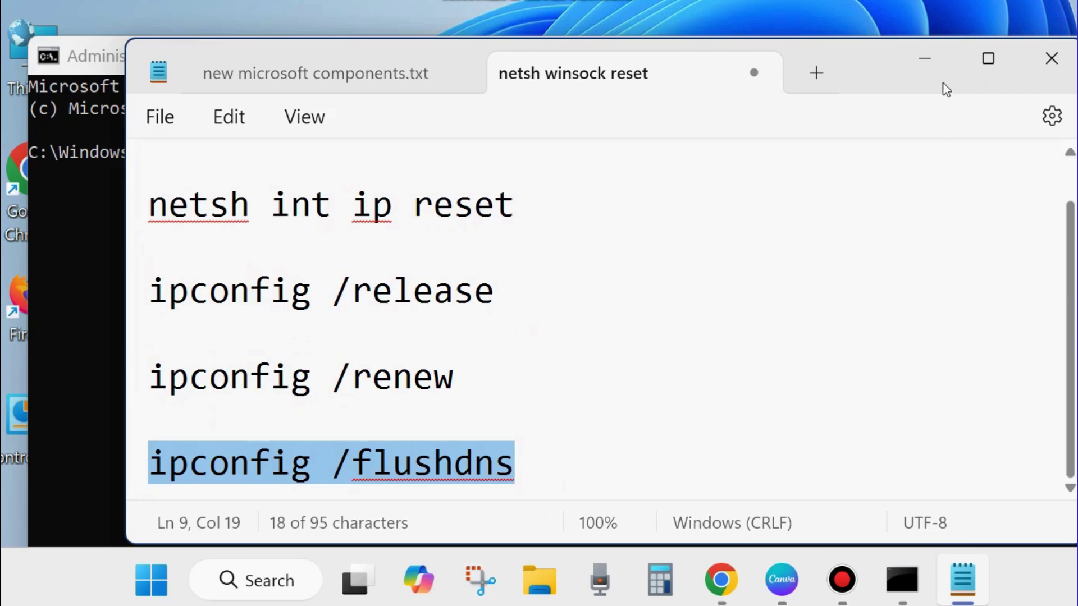
pyautogui.click(928, 58)
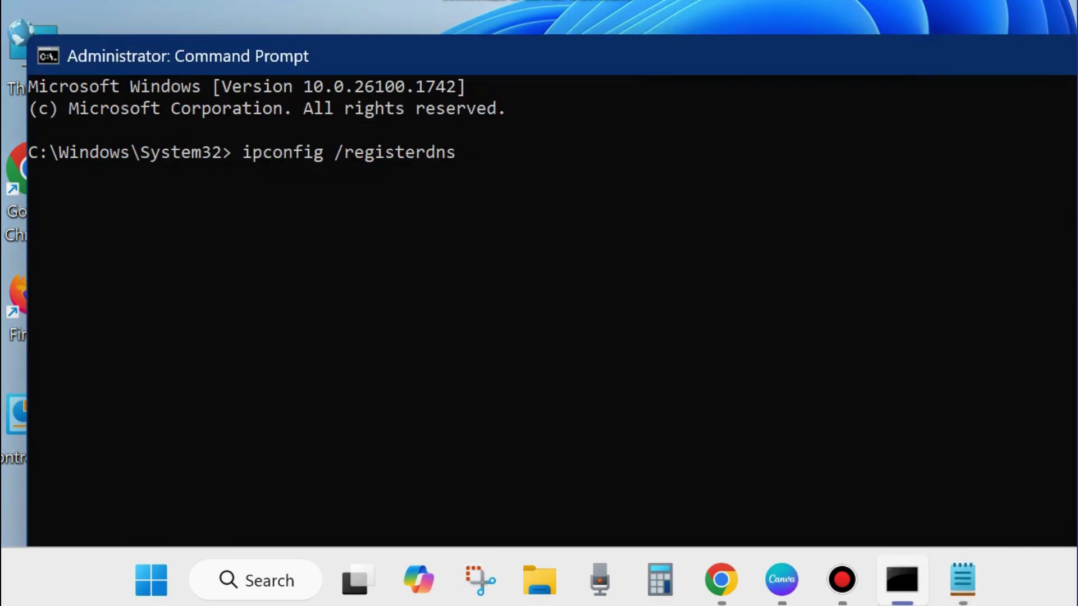
pyautogui.press('super+d')
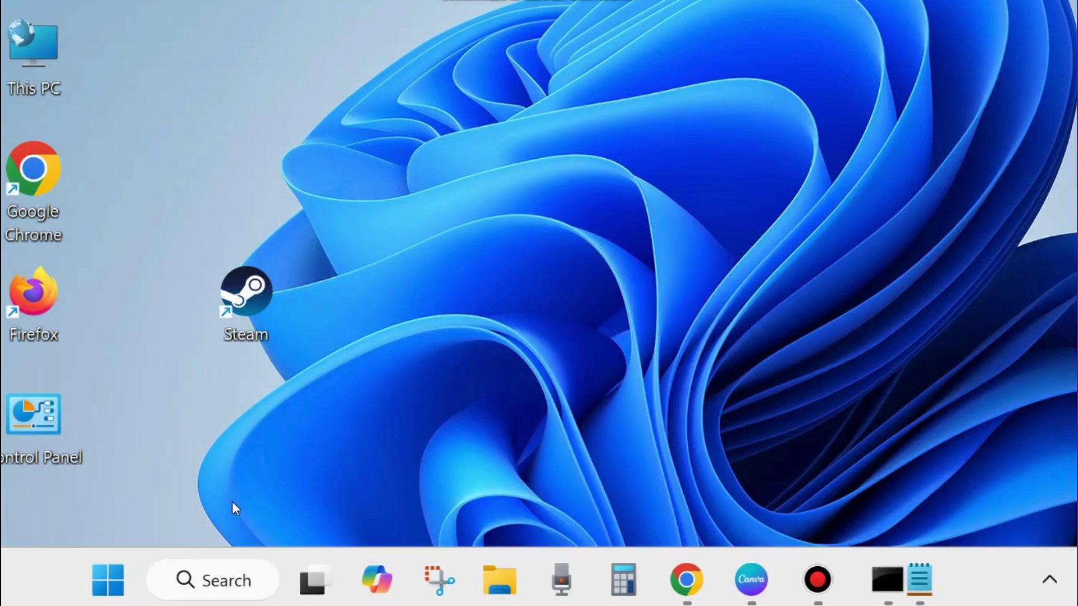
pyautogui.rightClick(109, 578)
pyautogui.moveTo(123, 512)
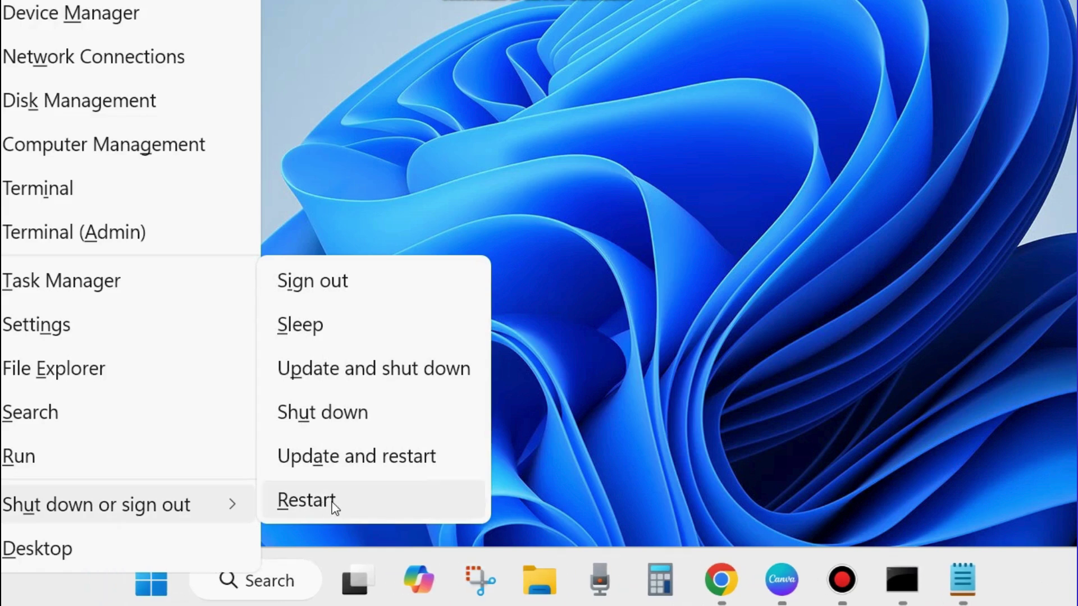
pyautogui.click(788, 289)
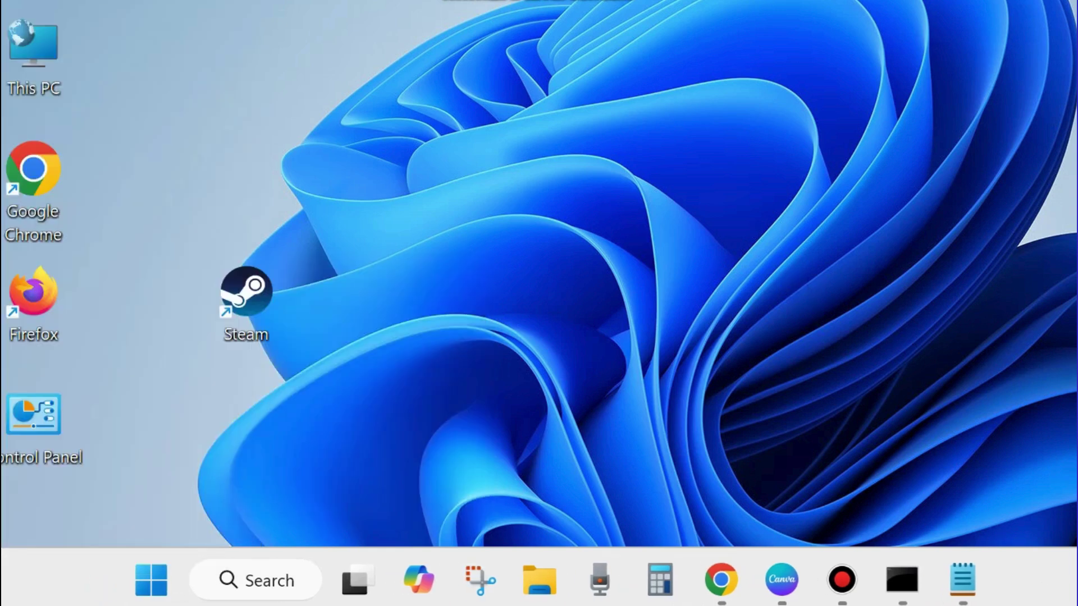